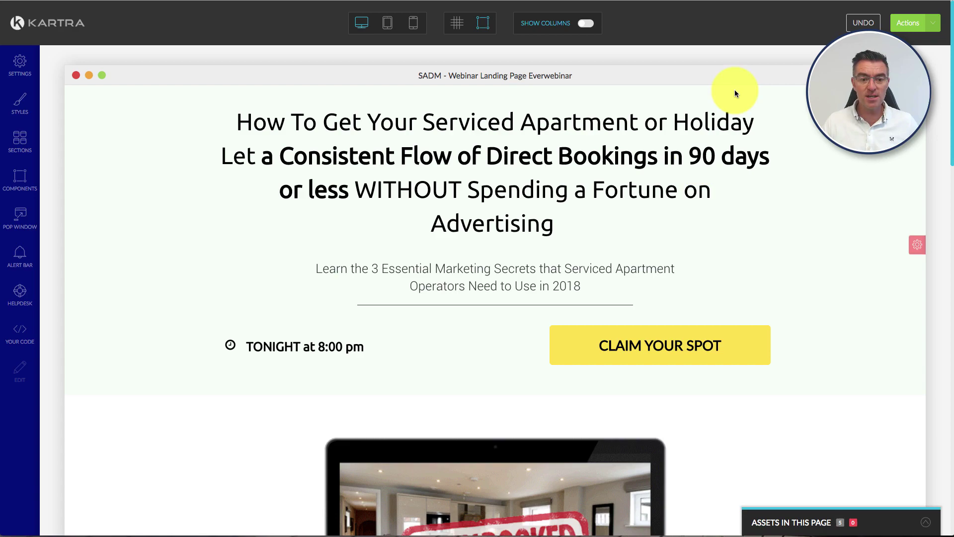
# Scroll through the finished webinar landing page in the Kartra builder
pyautogui.scroll(-5, 825, 193)
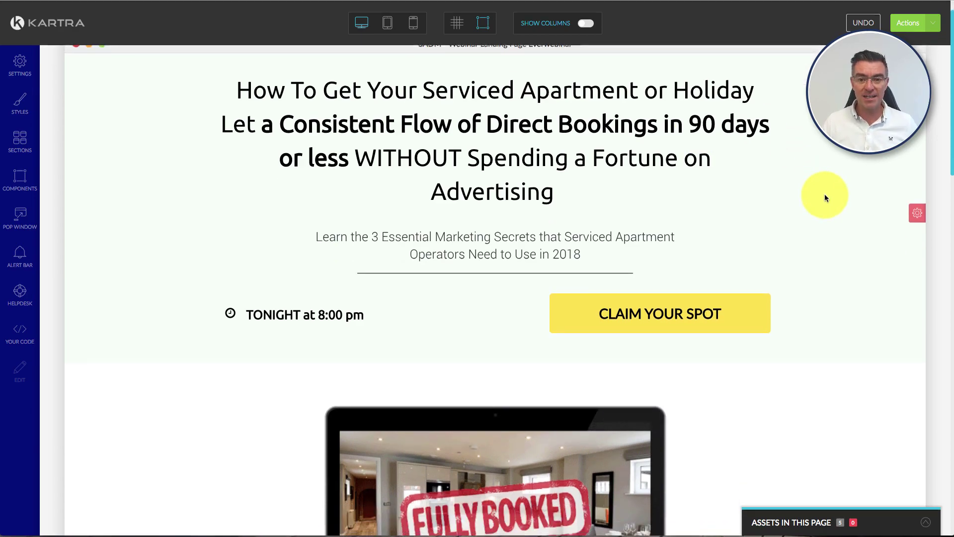
pyautogui.scroll(-20, 831, 219)
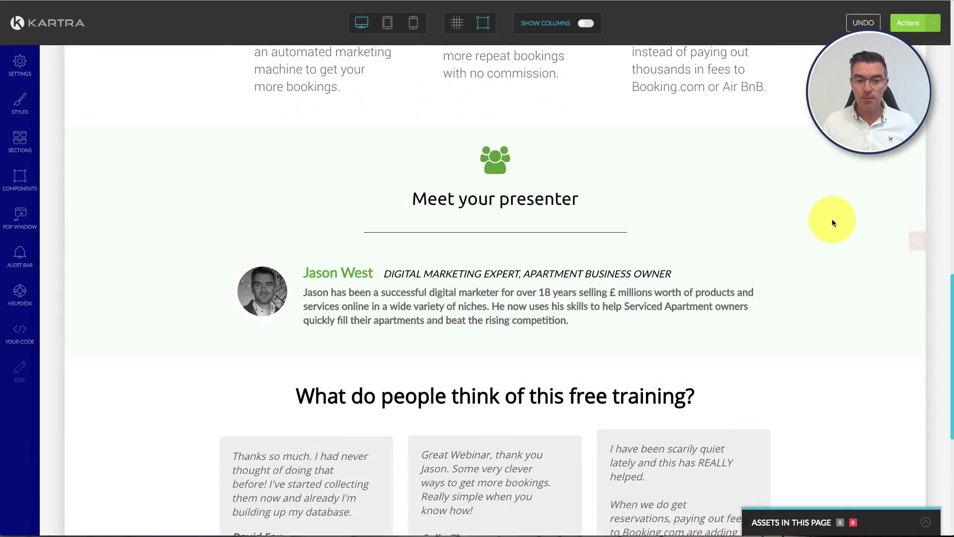
pyautogui.scroll(6, 832, 219)
pyautogui.scroll(15, 833, 222)
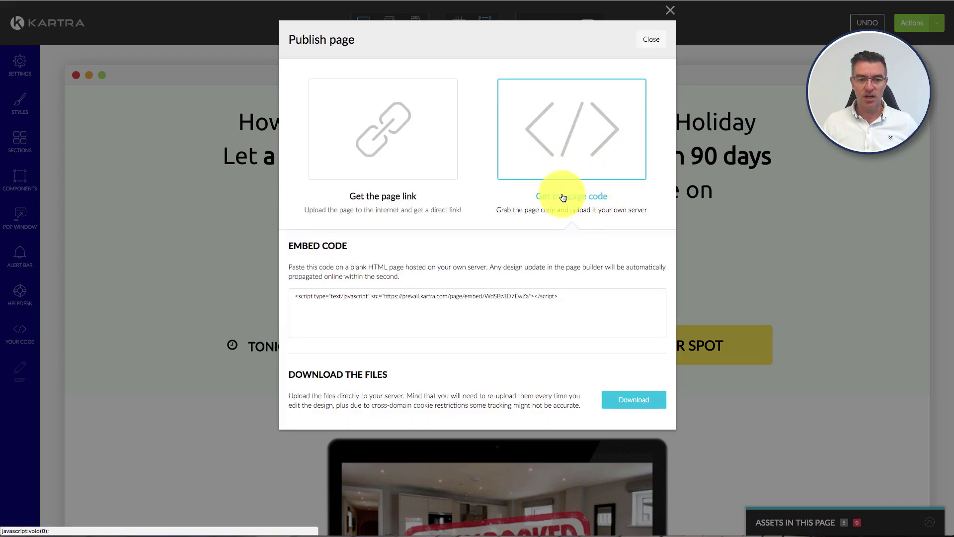
# Review the page's direct link and domain options, leaving the domain unchanged, then show its embed code
pyautogui.click(386, 123)
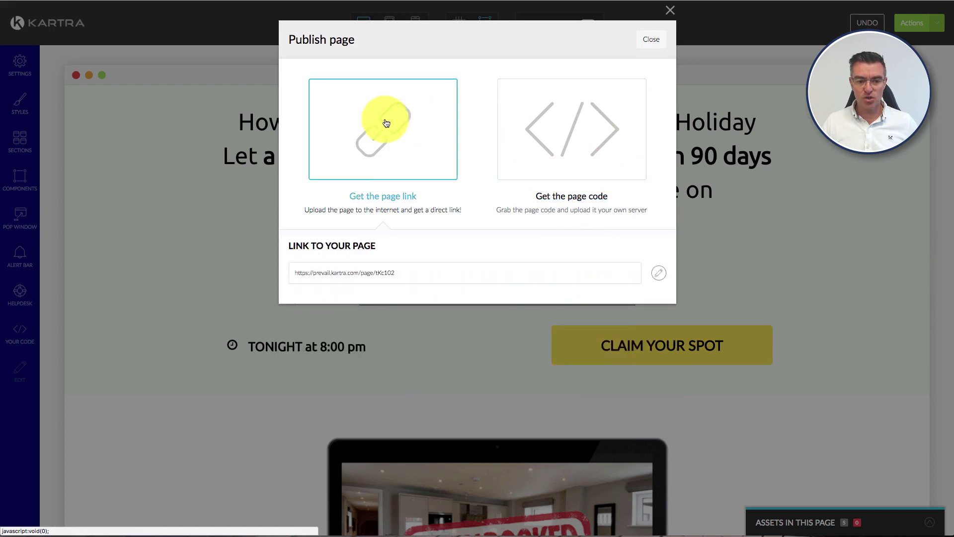
pyautogui.moveTo(318, 274)
pyautogui.mouseDown()
pyautogui.moveTo(404, 277)
pyautogui.moveTo(294, 277)
pyautogui.moveTo(372, 277)
pyautogui.moveTo(343, 279)
pyautogui.mouseUp()
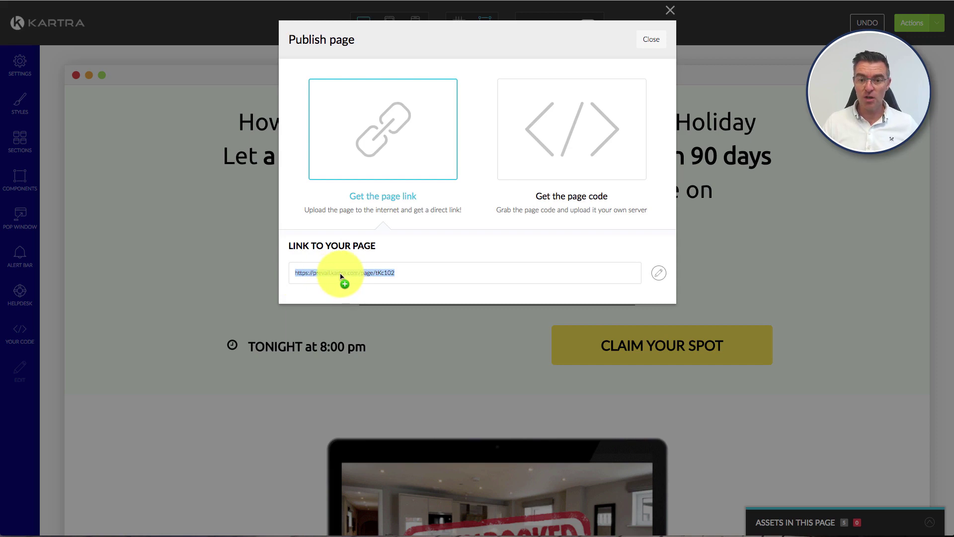
pyautogui.click(660, 275)
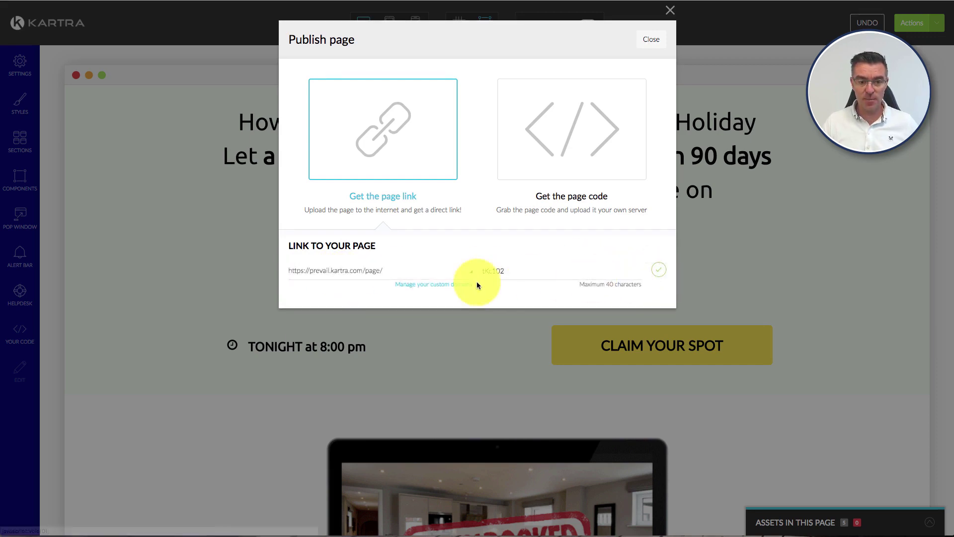
pyautogui.click(334, 289)
pyautogui.click(394, 272)
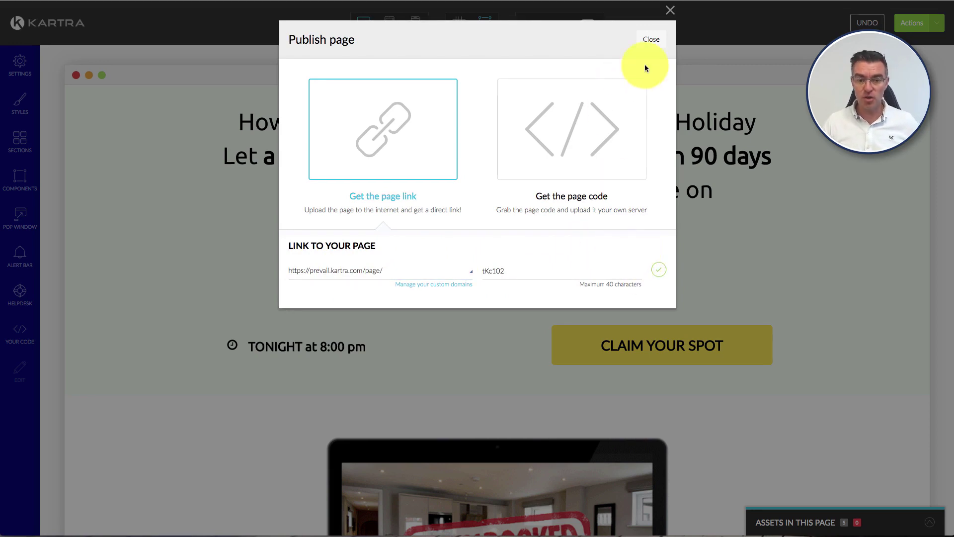
pyautogui.click(598, 116)
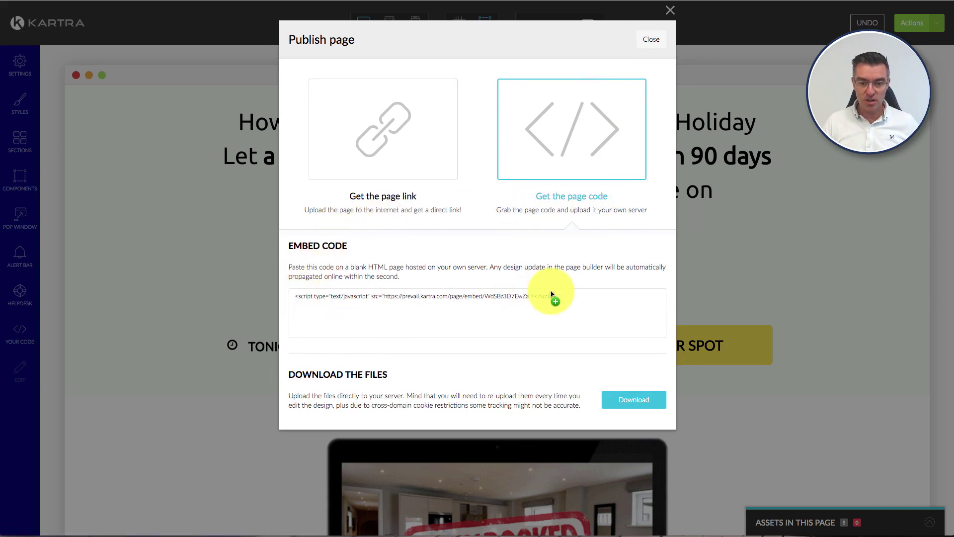
# Select the entire Kartra embed script in the Embed Code box
pyautogui.moveTo(564, 297); pyautogui.dragTo(292, 299)
pyautogui.hotkey('ctrl', 'c')
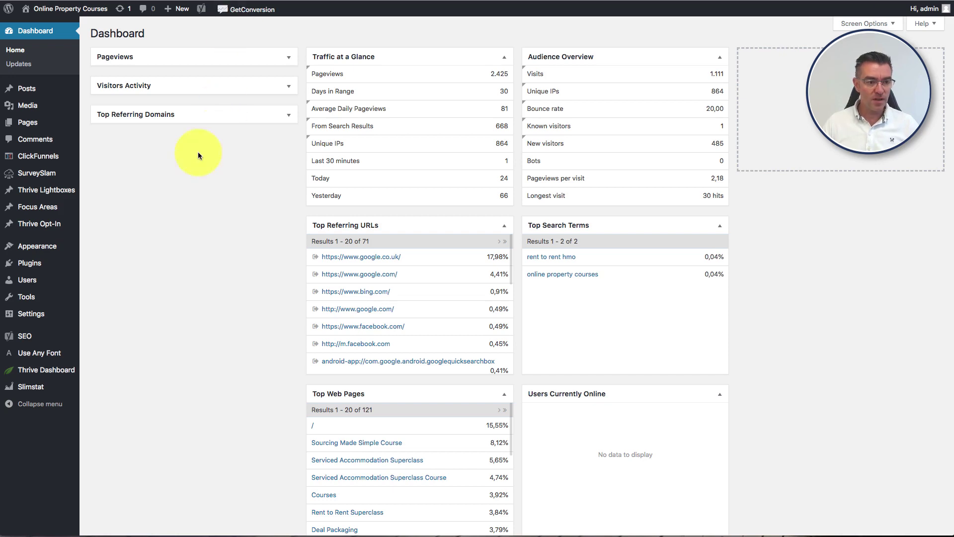
# Check the installed plugins list for Blank Slate, then go to the Pages list
pyautogui.click(29, 266)
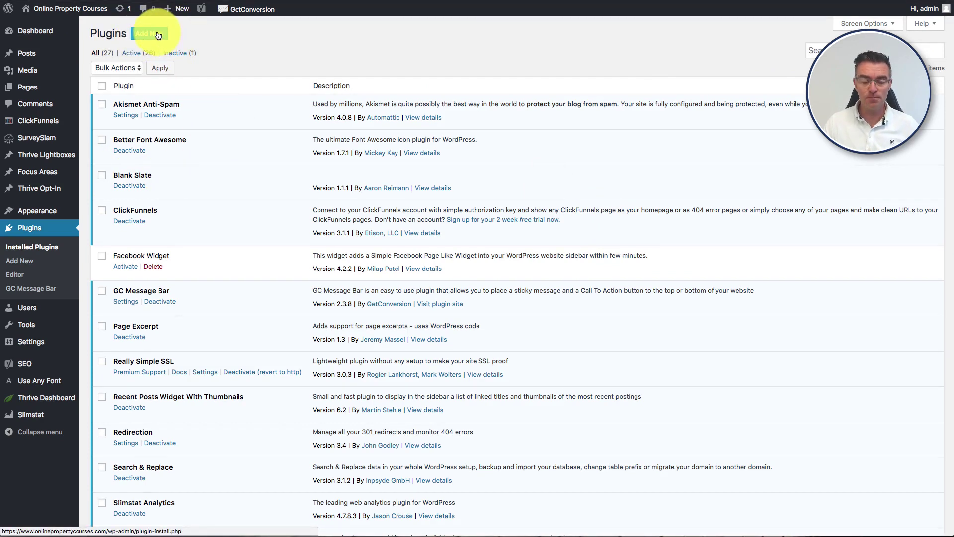
pyautogui.moveTo(8, 207)
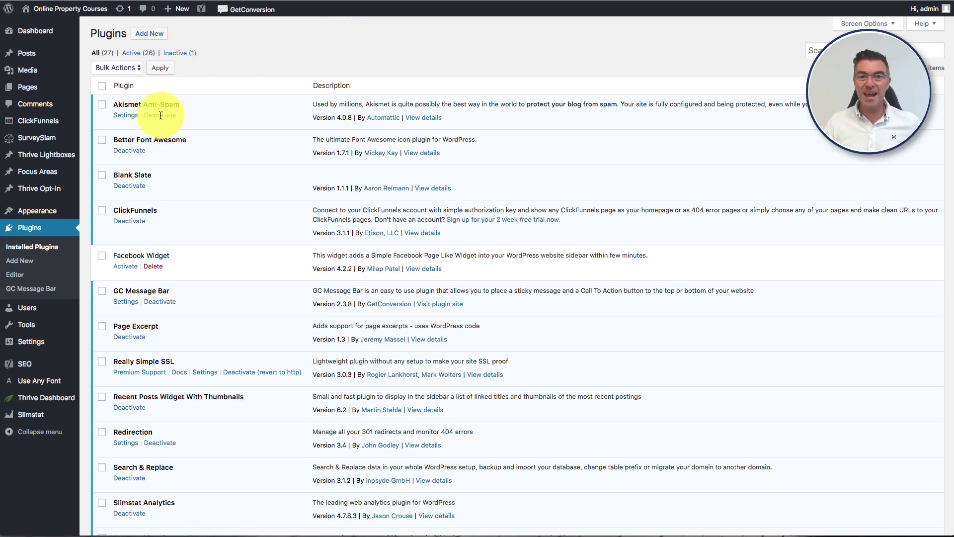
pyautogui.click(28, 87)
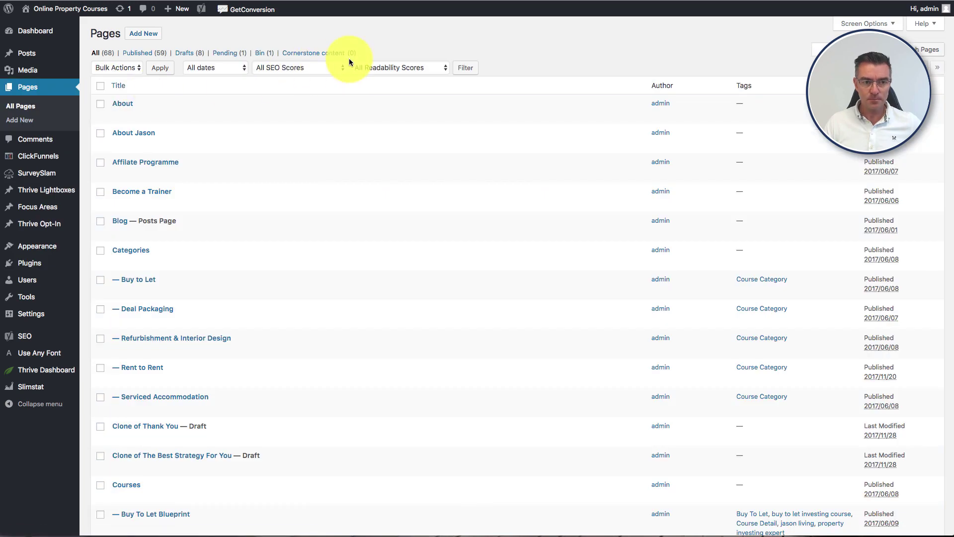
# Create a page titled 'Get More Bookings for Your Apartments' and paste the Kartra script in Text view
pyautogui.click(142, 34)
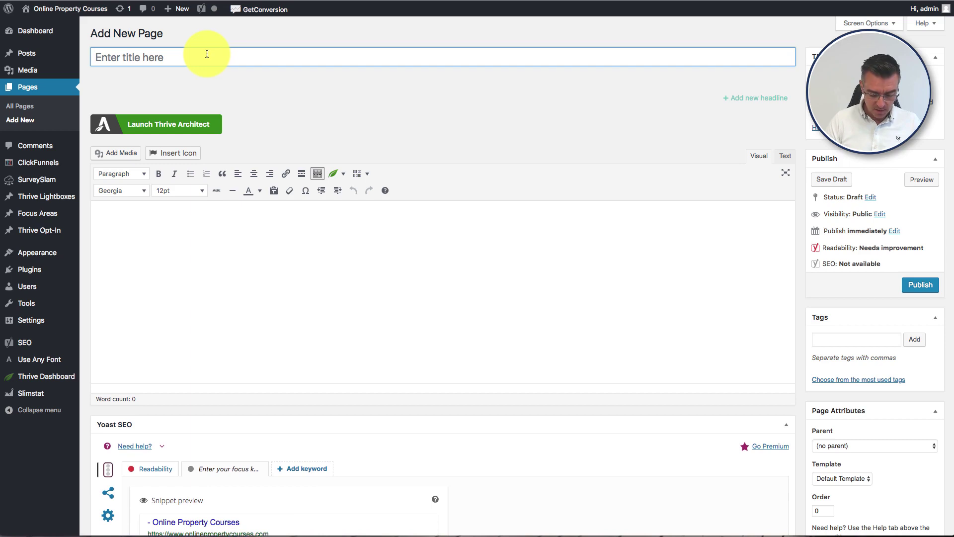
pyautogui.write('Get More ')
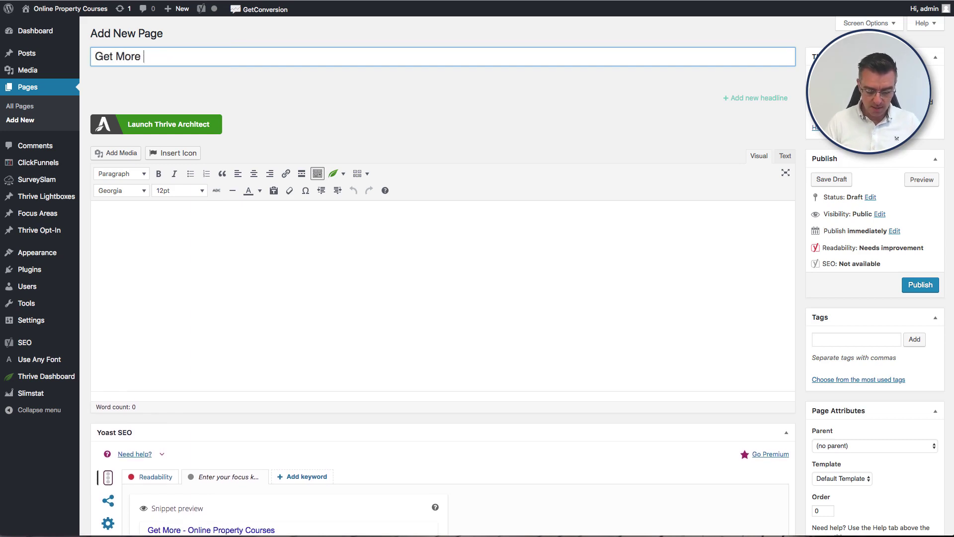
pyautogui.write('Bookings for Your')
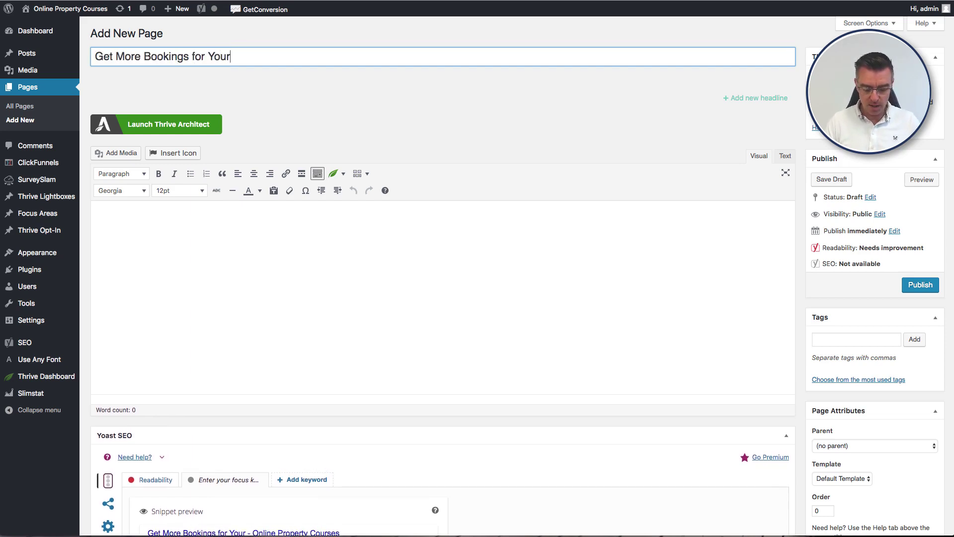
pyautogui.write(' Apartments')
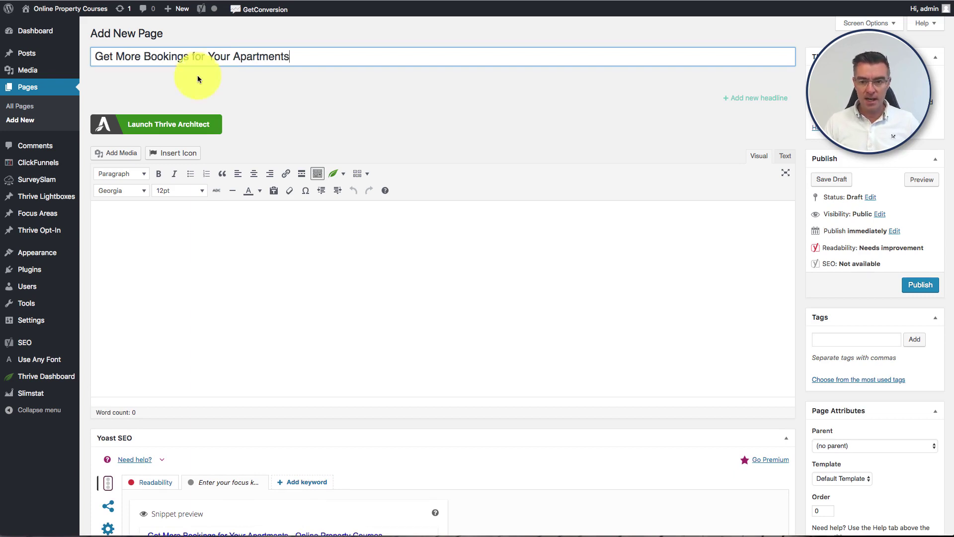
pyautogui.click(315, 284)
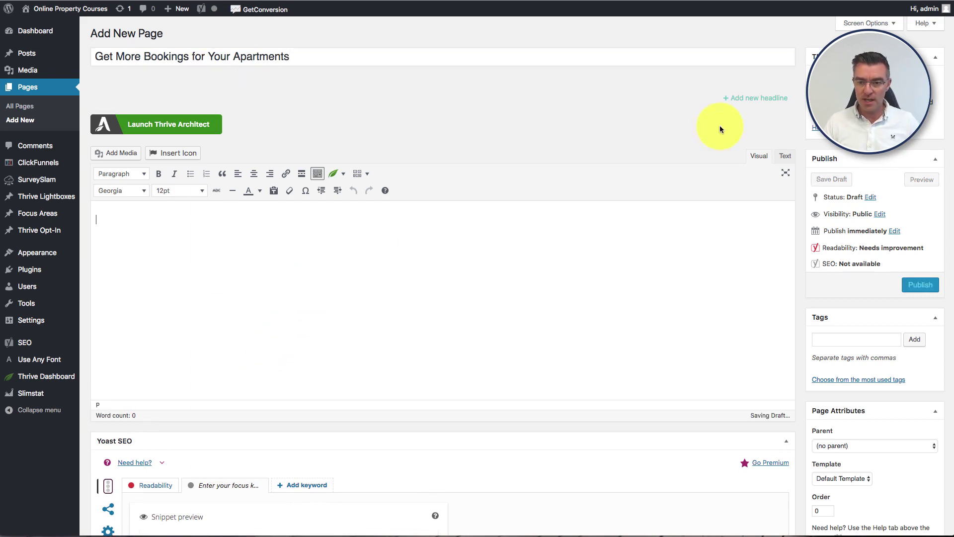
pyautogui.click(786, 156)
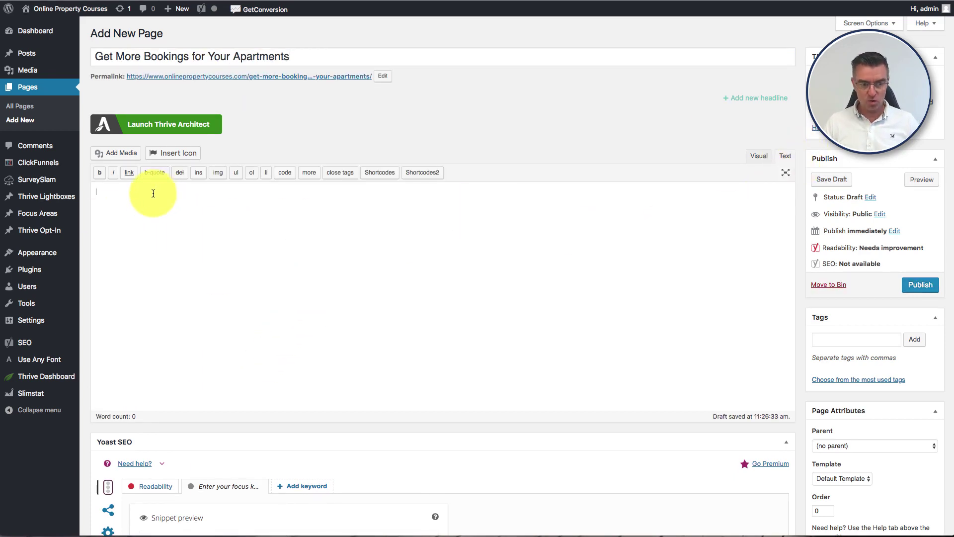
pyautogui.hotkey('ctrl', 'v')
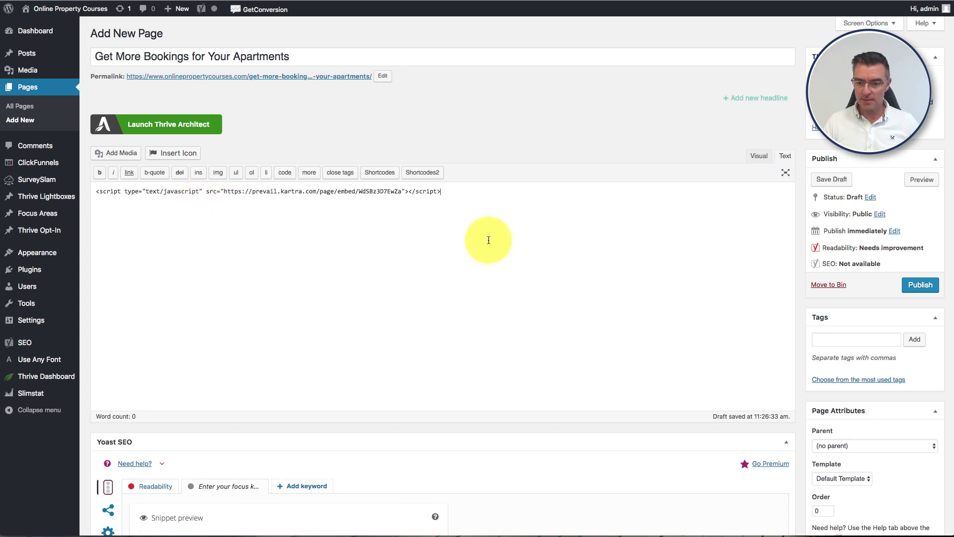
# Set the new page's template to Blank Slate
pyautogui.scroll(-1, 888, 381)
pyautogui.scroll(-5, 888, 382)
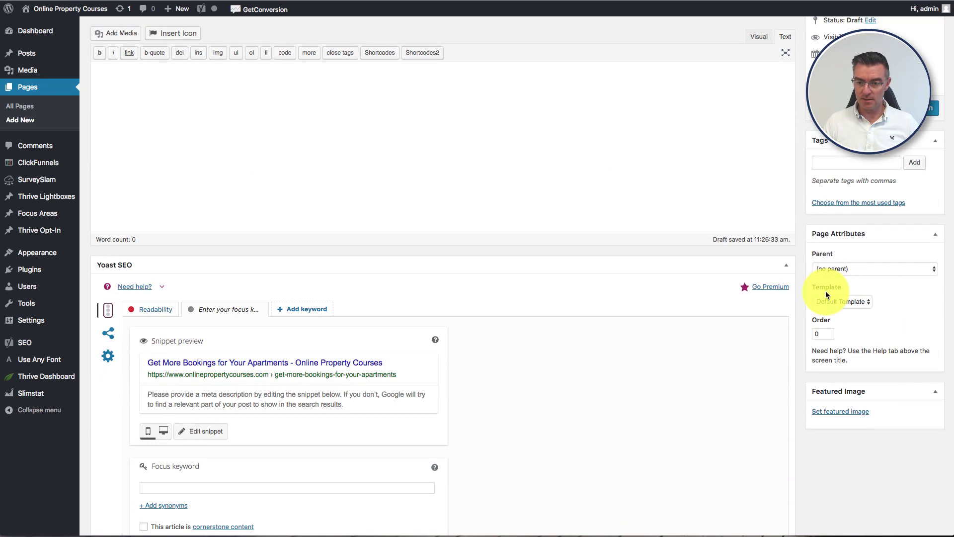
pyautogui.click(863, 302)
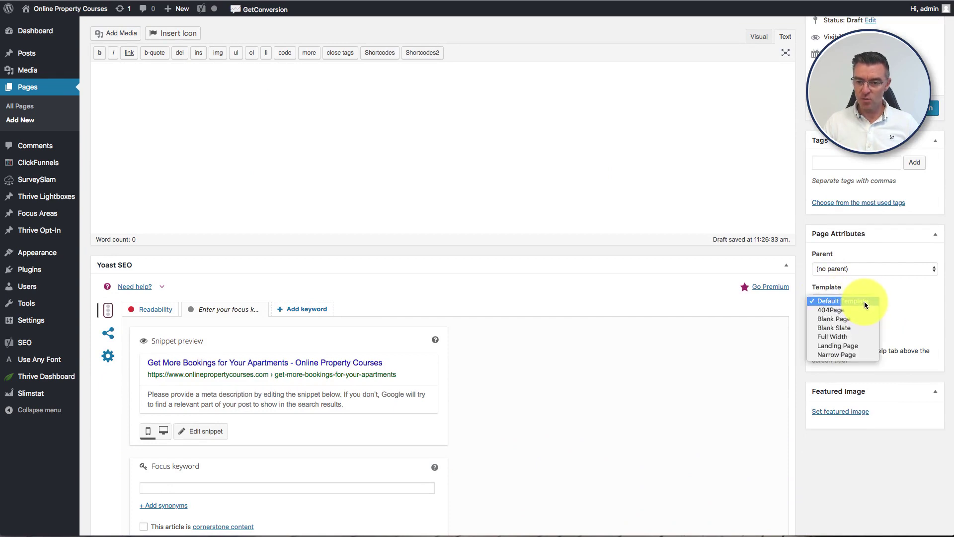
pyautogui.click(835, 328)
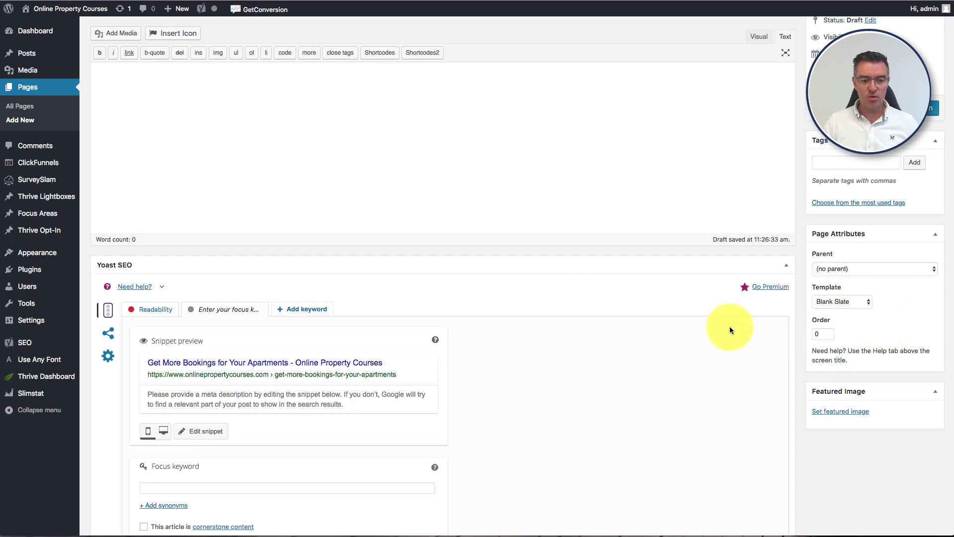
# Publish the page and start editing its permalink slug
pyautogui.scroll(1, 729, 327)
pyautogui.scroll(5, 729, 326)
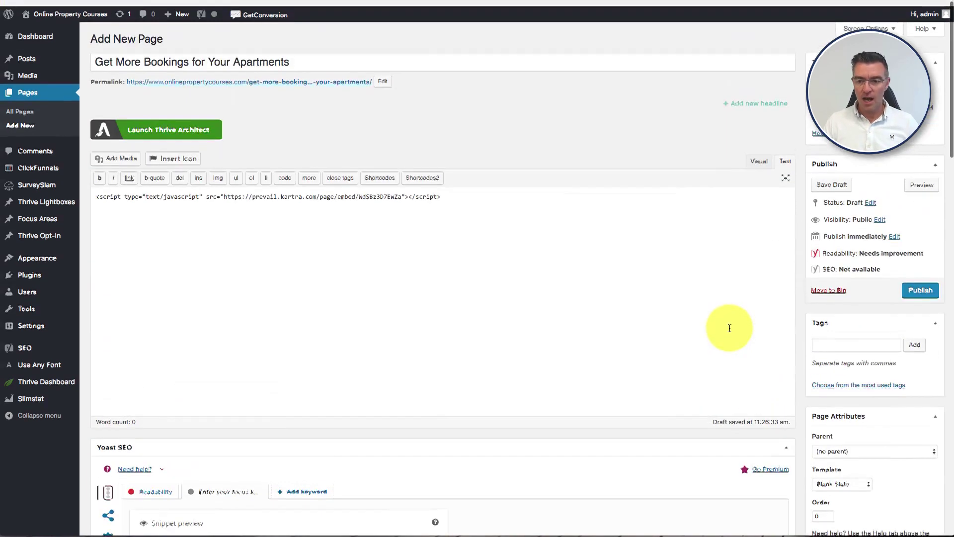
pyautogui.click(927, 286)
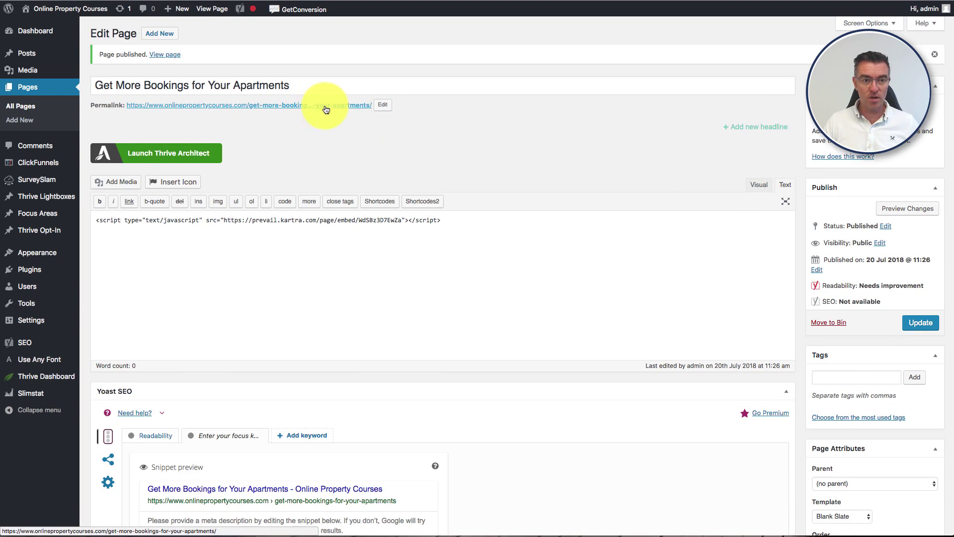
pyautogui.click(382, 104)
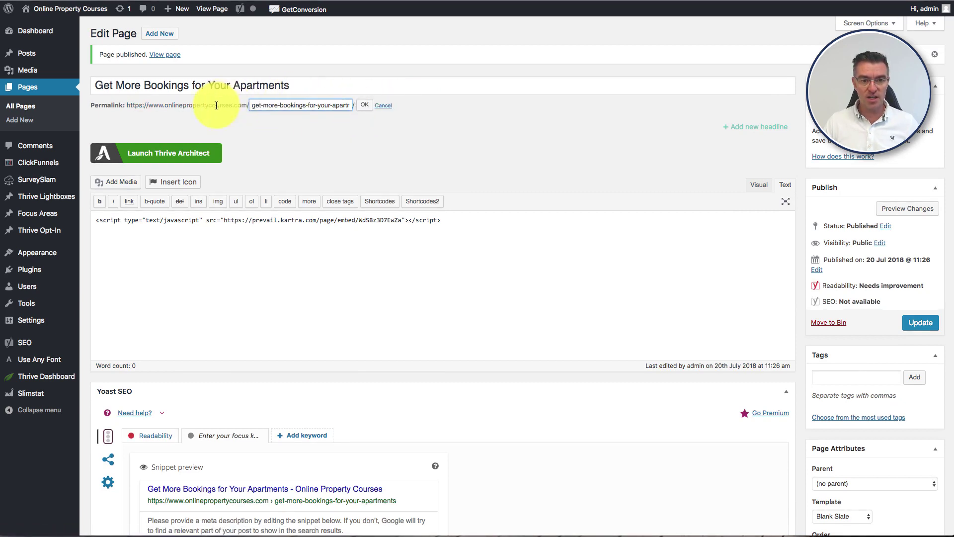
# Open the published page's permalink in a new browser tab
pyautogui.click(386, 108)
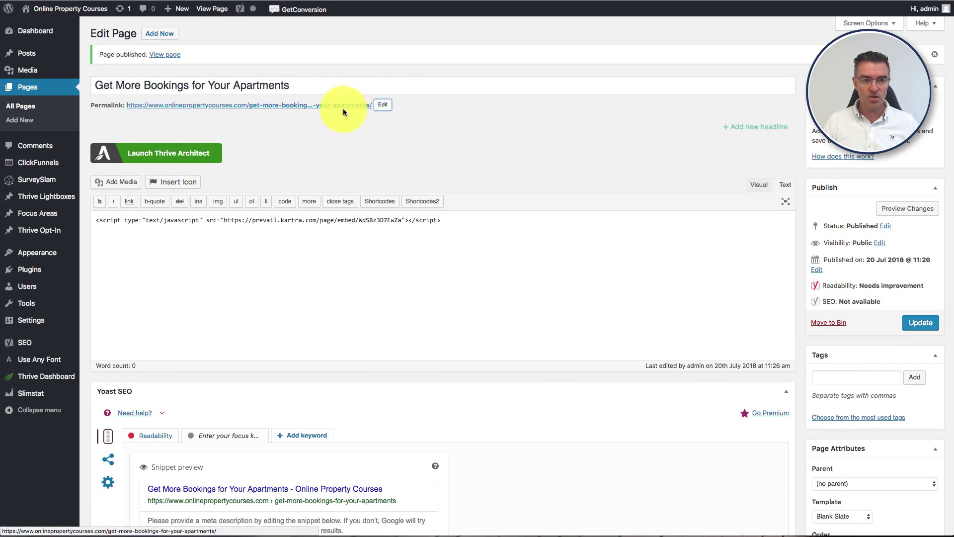
pyautogui.rightClick(336, 108)
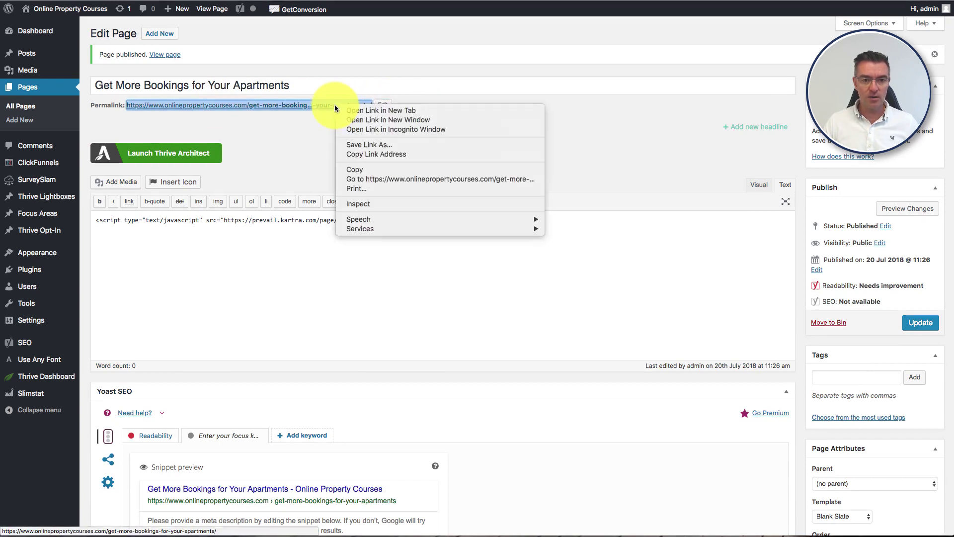
pyautogui.click(390, 104)
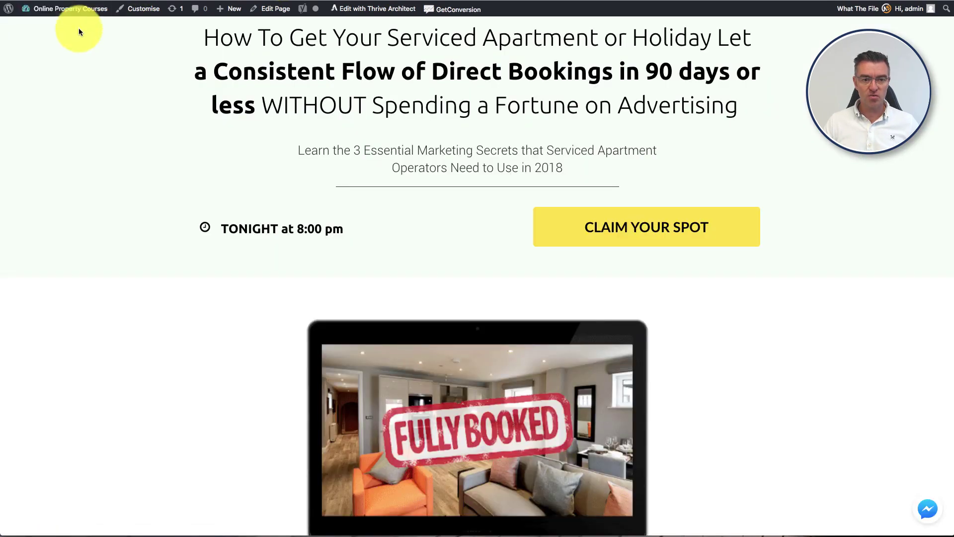
# Dismiss the countdown and chat popups and review the live embedded Kartra landing page
pyautogui.moveTo(80, 5)
pyautogui.click(729, 263)
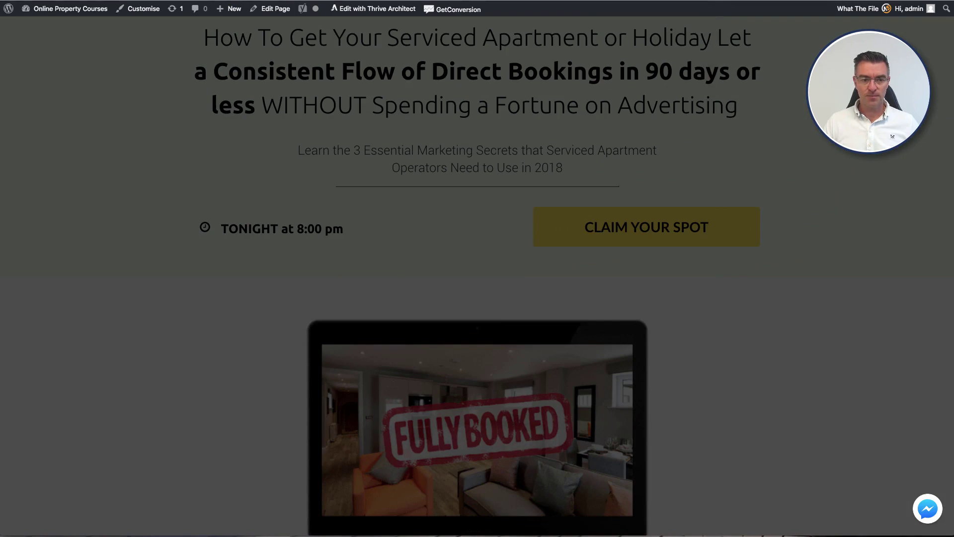
pyautogui.scroll(-10, 925, 242)
pyautogui.scroll(-10, 926, 242)
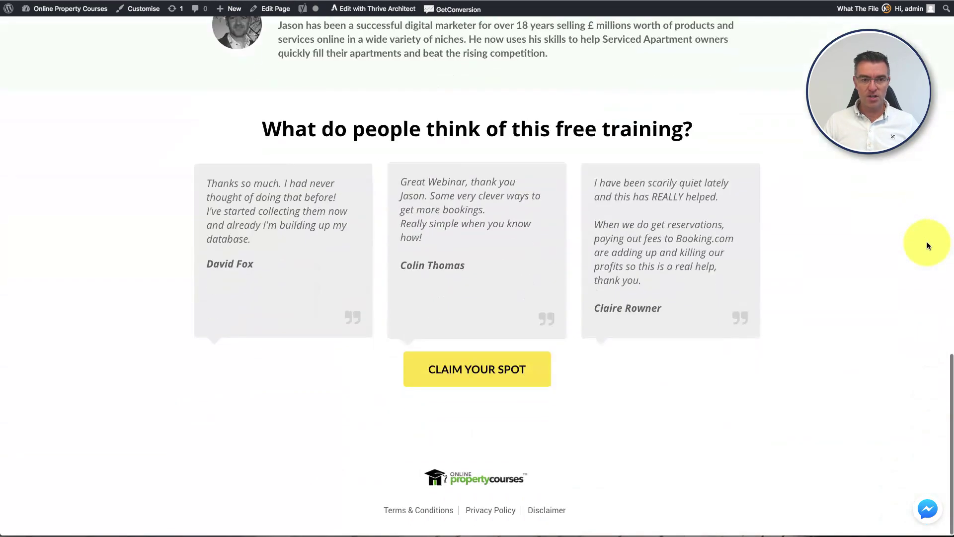
pyautogui.scroll(20, 926, 241)
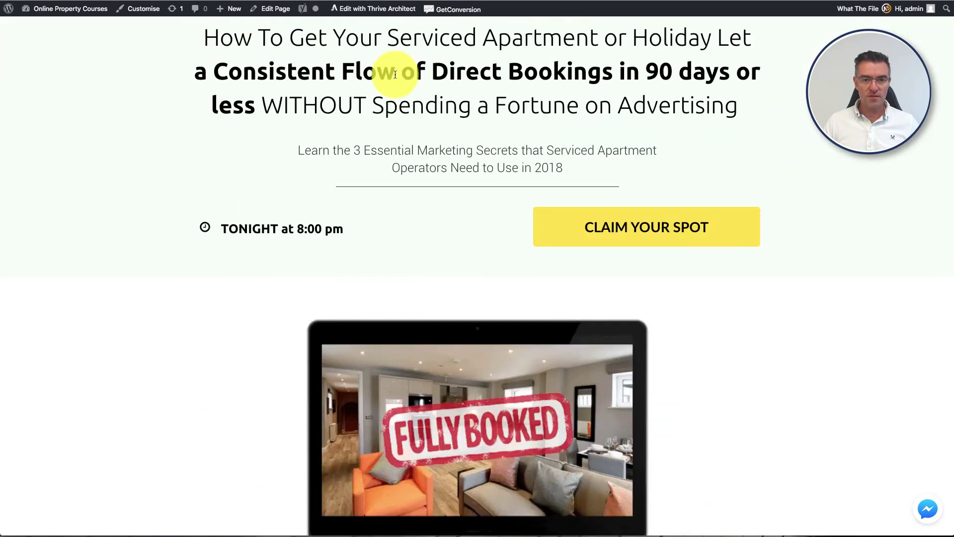
pyautogui.moveTo(437, 1)
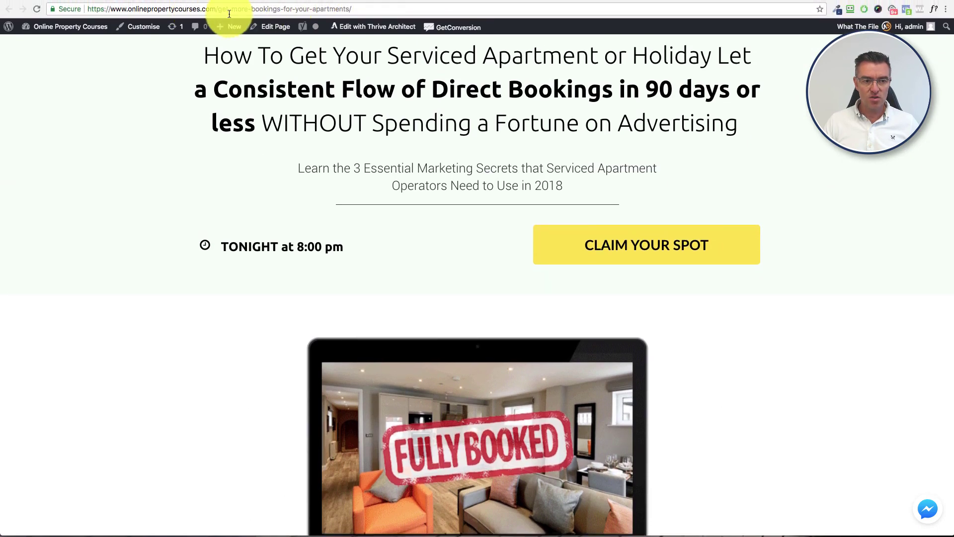
pyautogui.click(196, 8)
pyautogui.click(356, 9)
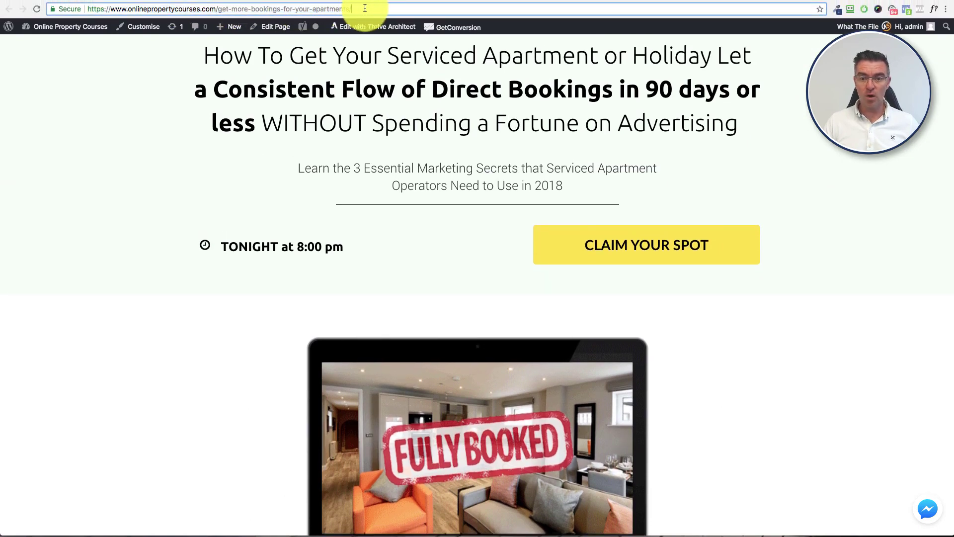
pyautogui.click(800, 312)
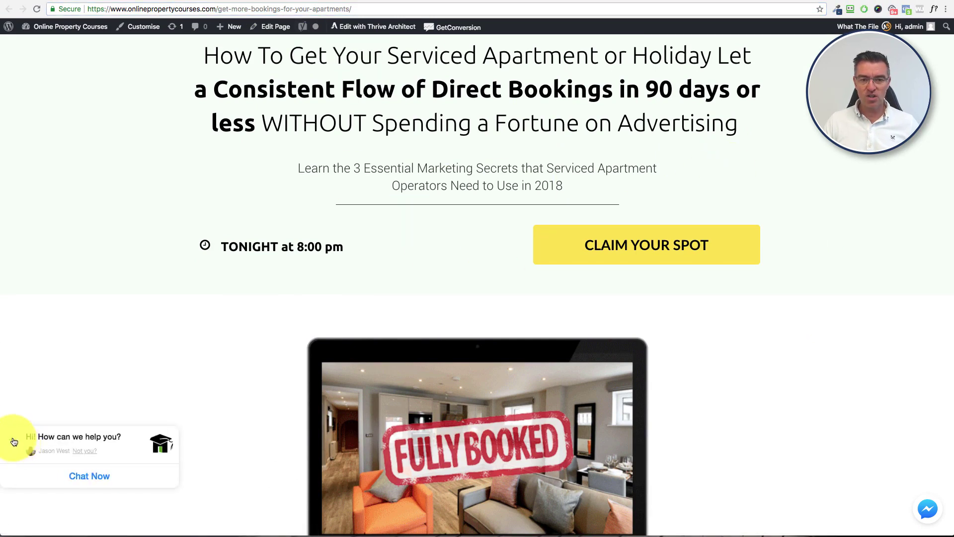
pyautogui.click(14, 442)
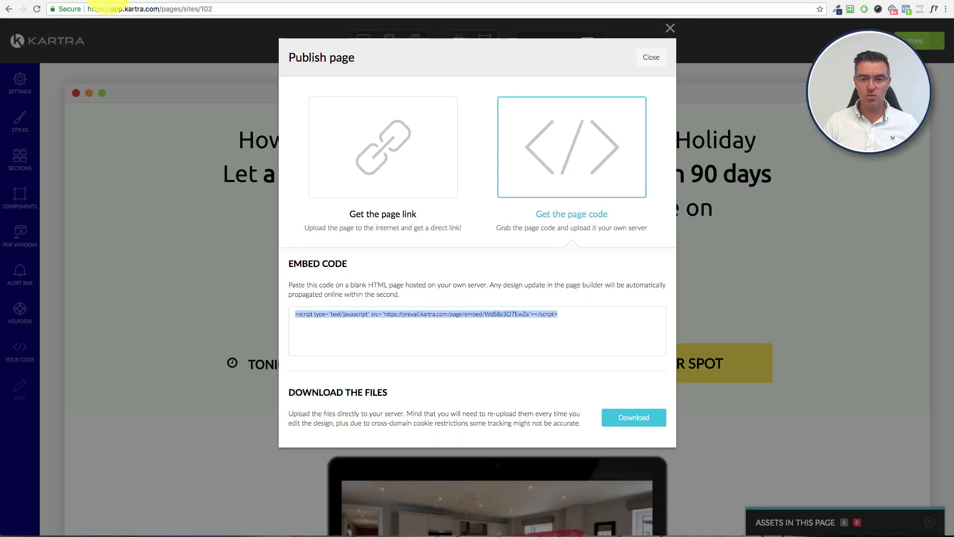
# Close Kartra's Publish page dialog and scroll through the original page in the editor
pyautogui.click(125, 2)
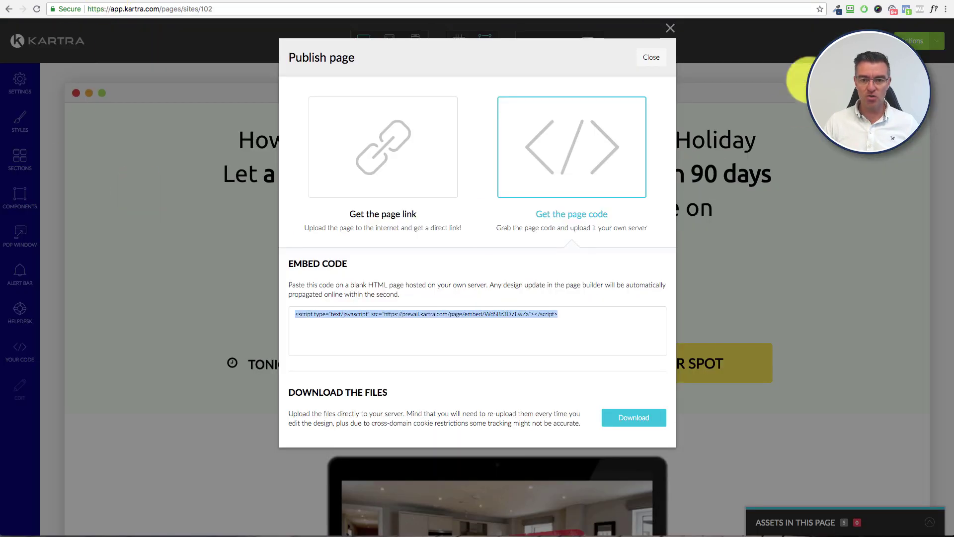
pyautogui.click(651, 56)
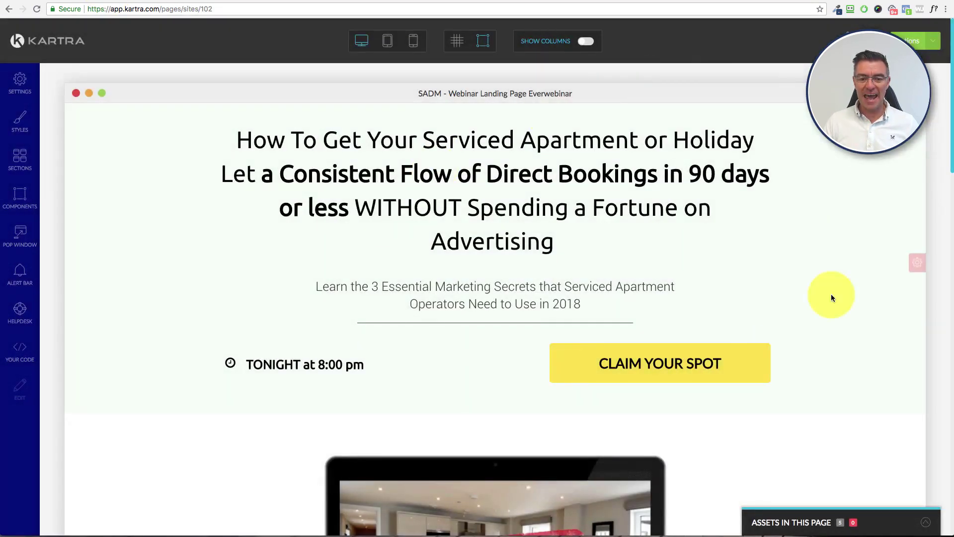
pyautogui.scroll(-4, 496, 249)
pyautogui.scroll(-10, 526, 326)
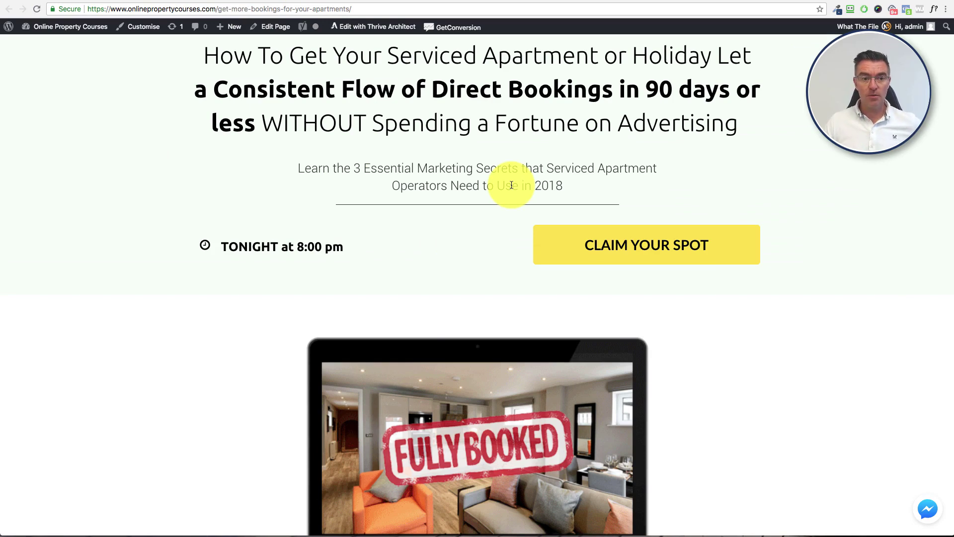
pyautogui.scroll(-1, 827, 263)
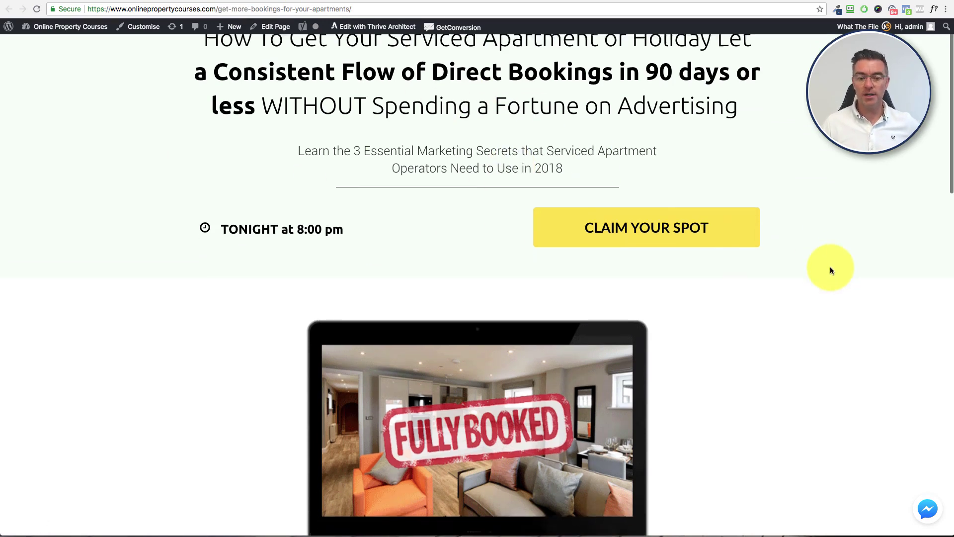
pyautogui.scroll(-5, 830, 266)
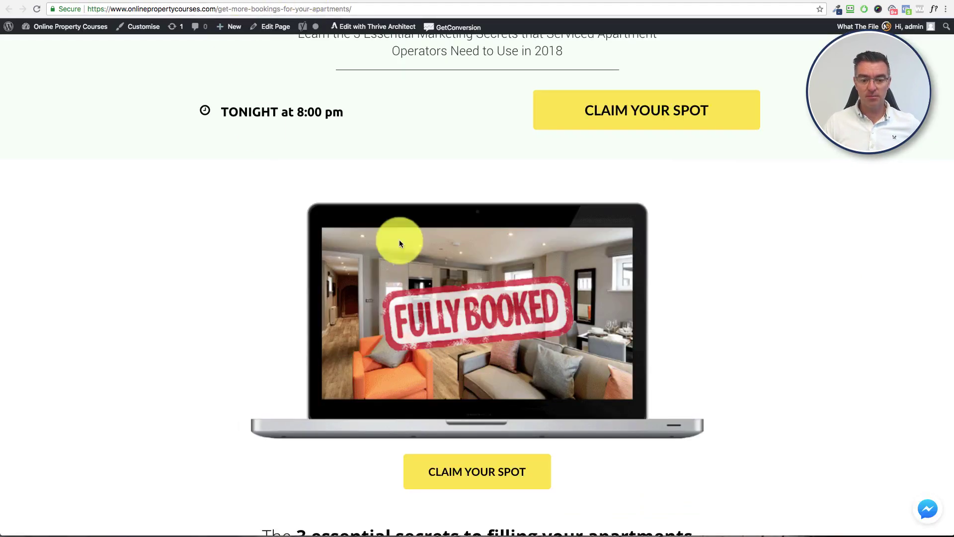
pyautogui.scroll(-15, 674, 216)
pyautogui.scroll(20, 673, 224)
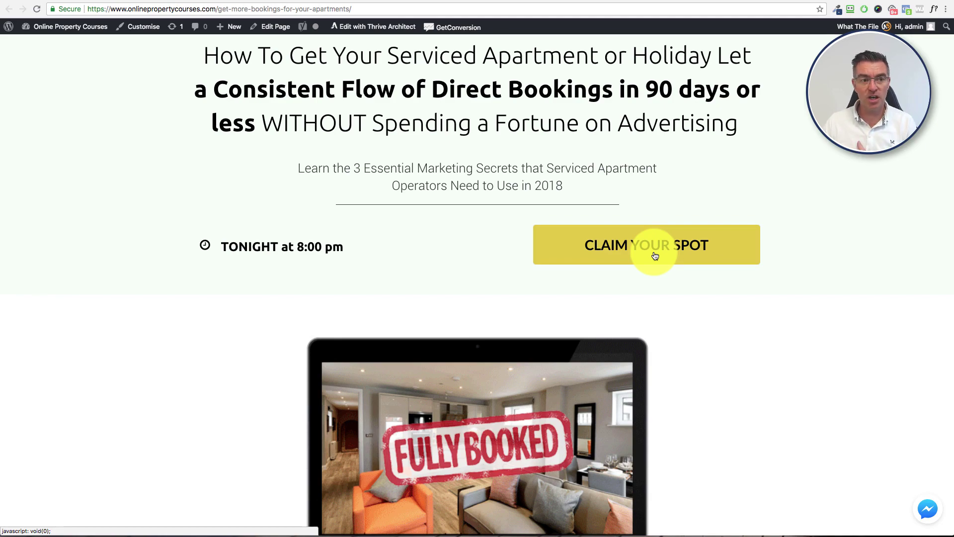
pyautogui.click(85, 1)
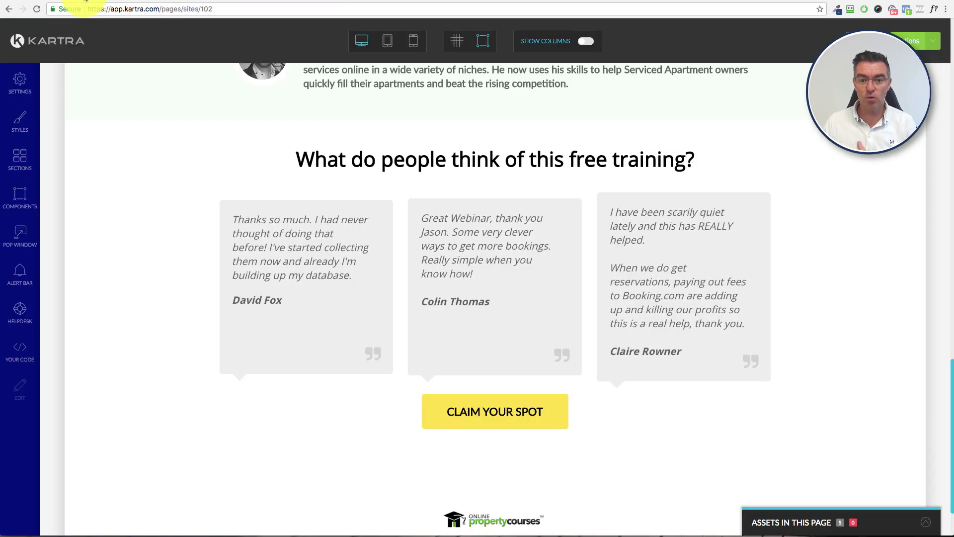
pyautogui.scroll(15, 549, 198)
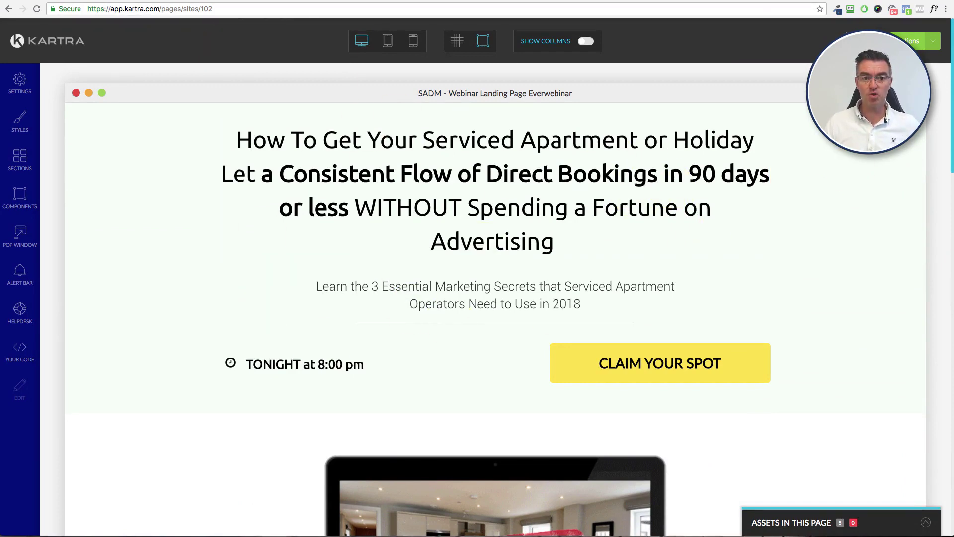
pyautogui.hotkey('ctrl', 'Tab')
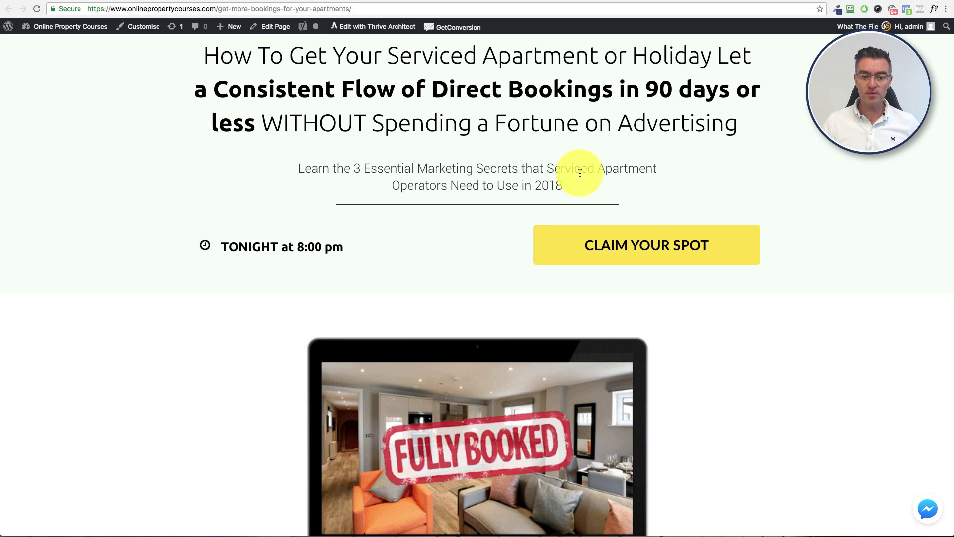
pyautogui.scroll(-3, 588, 180)
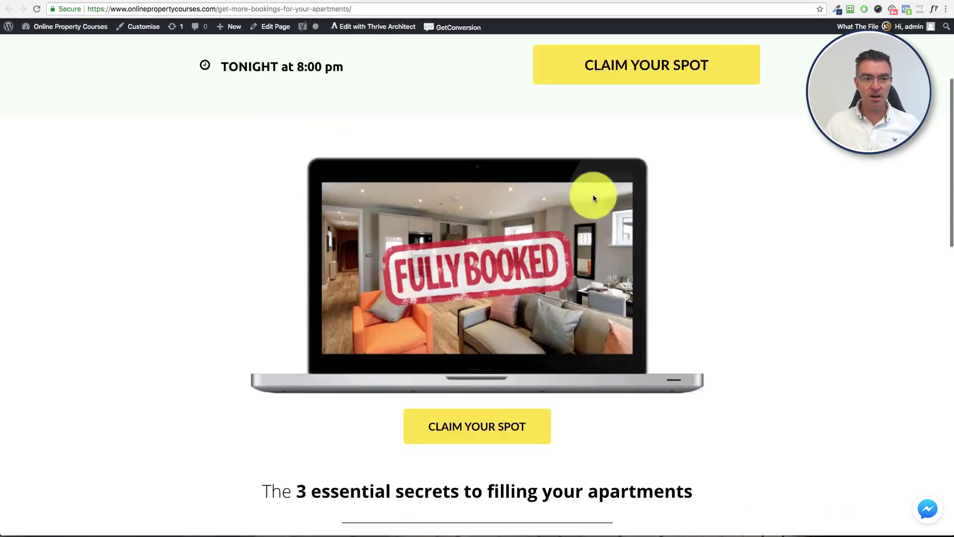
pyautogui.scroll(3, 592, 198)
# Check the WordPress Edit Page screen, then scroll the original landing page in Kartra's editor
pyautogui.press('super+bracketleft')
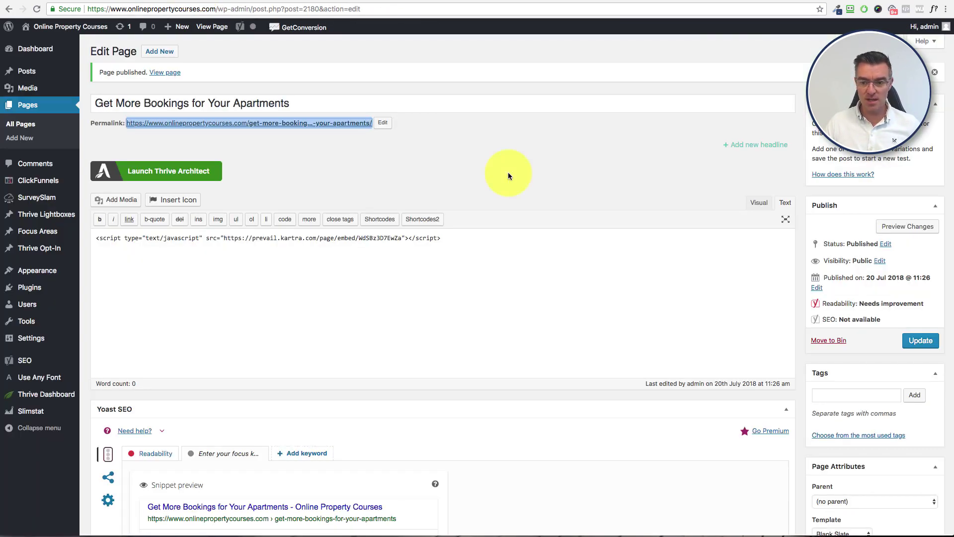
pyautogui.click(506, 183)
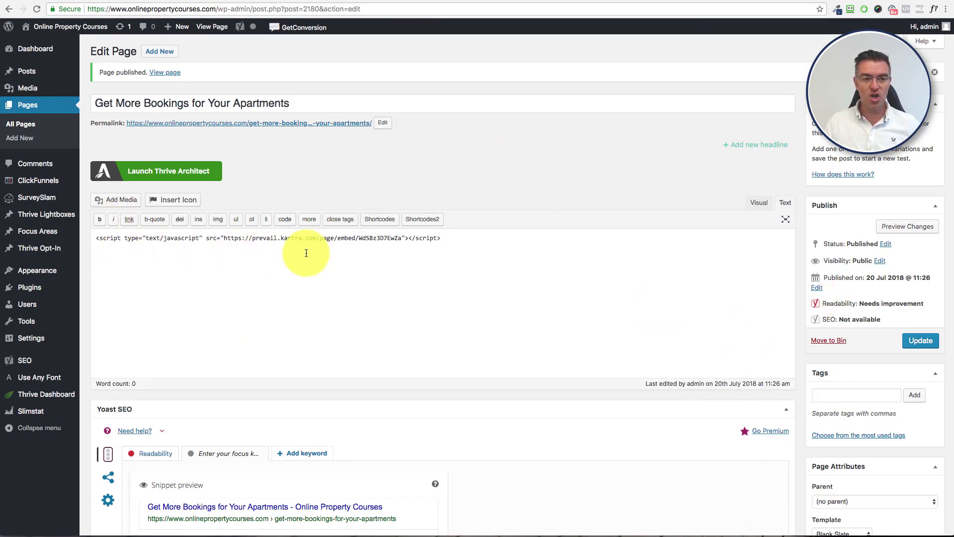
pyautogui.press('super+bracketleft')
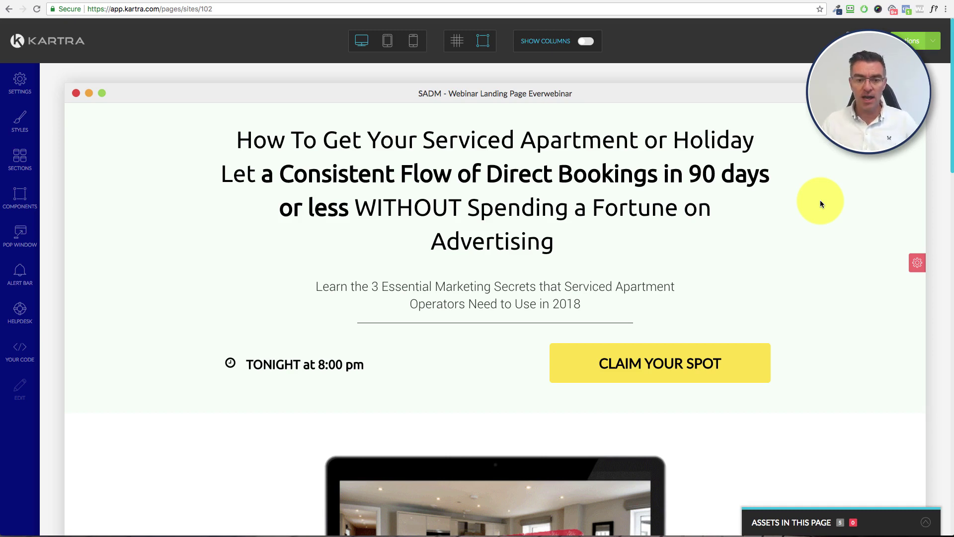
pyautogui.scroll(-10, 819, 202)
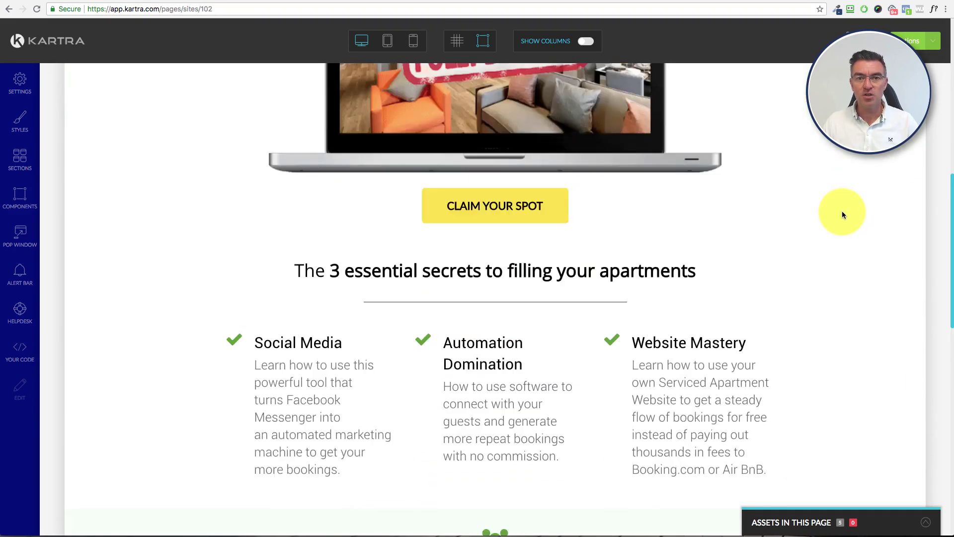
pyautogui.scroll(10, 842, 214)
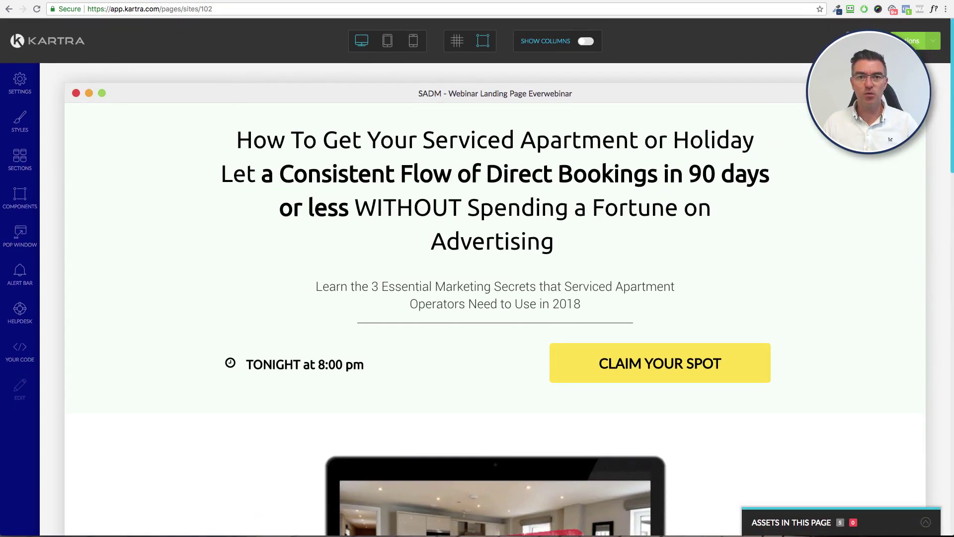